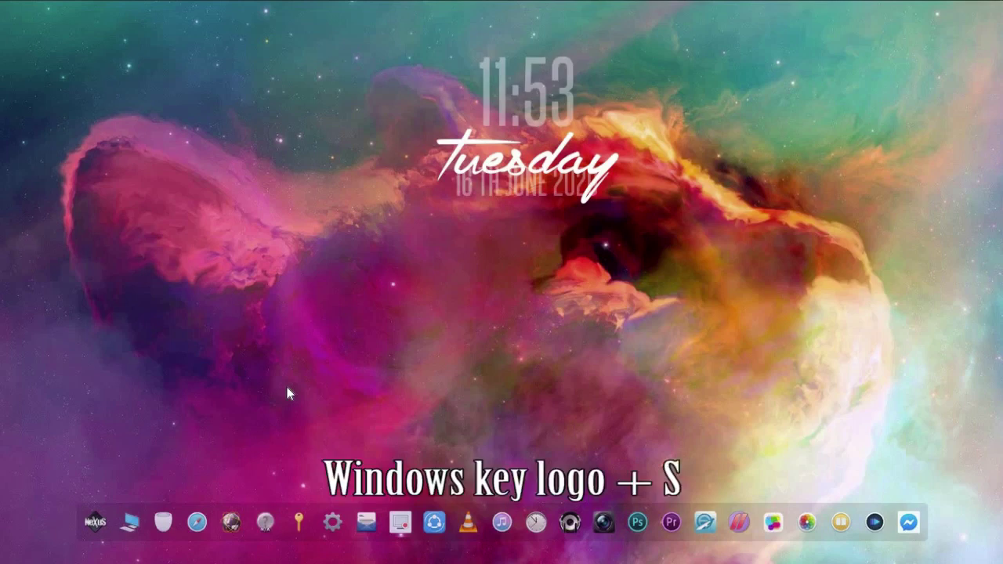
- Open System Information from a Windows search and check the Hyper-V entries at the end of the System Summary
{"action": "key", "text": "super+s"}
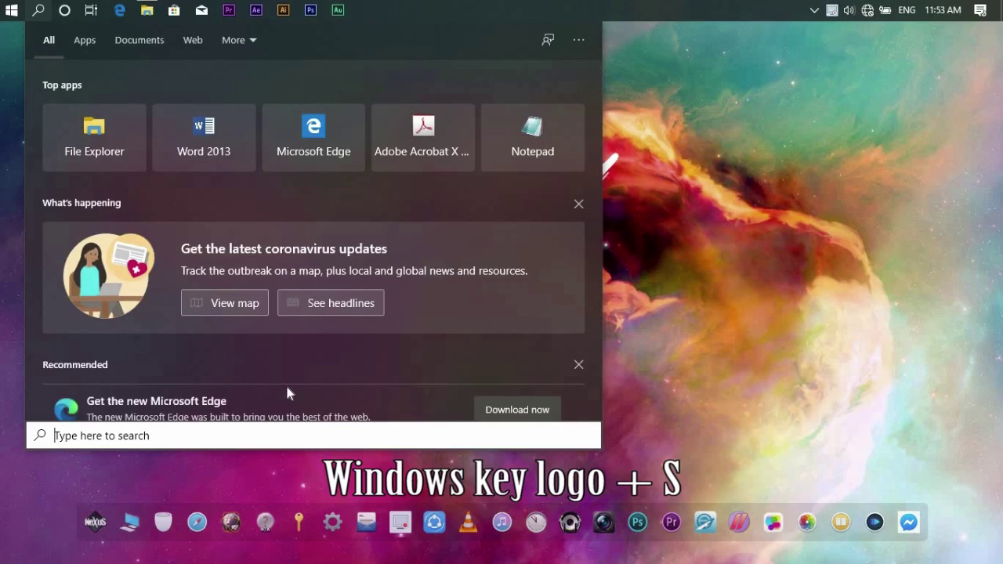
{"action": "type", "text": "syste"}
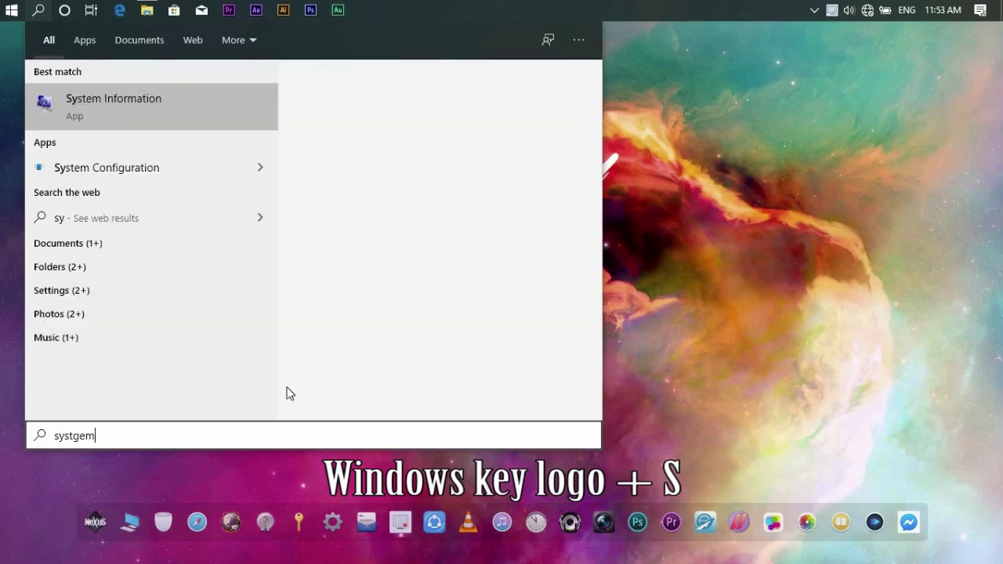
{"action": "key", "text": "BackSpace"}
{"action": "type", "text": "em informa"}
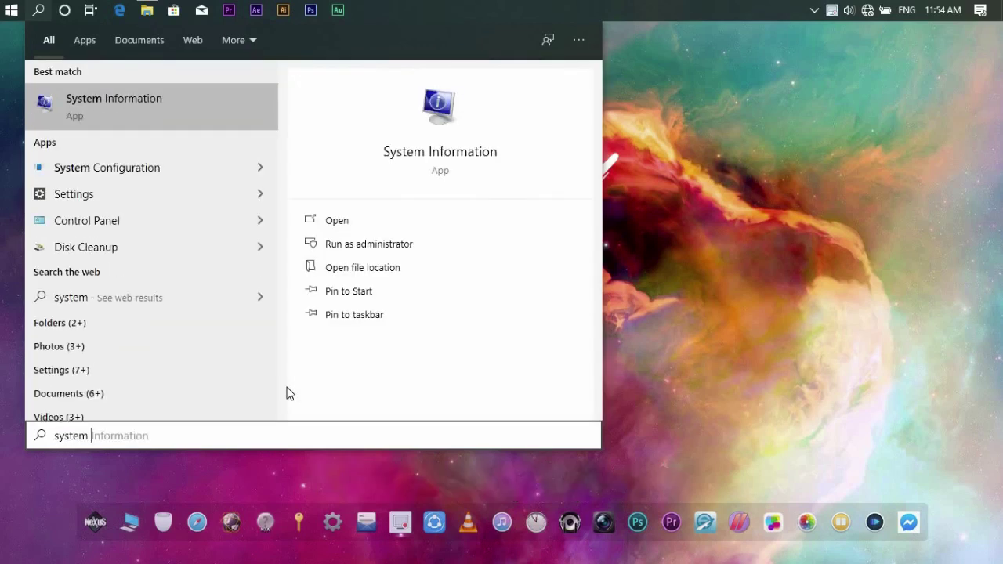
{"action": "type", "text": "tion"}
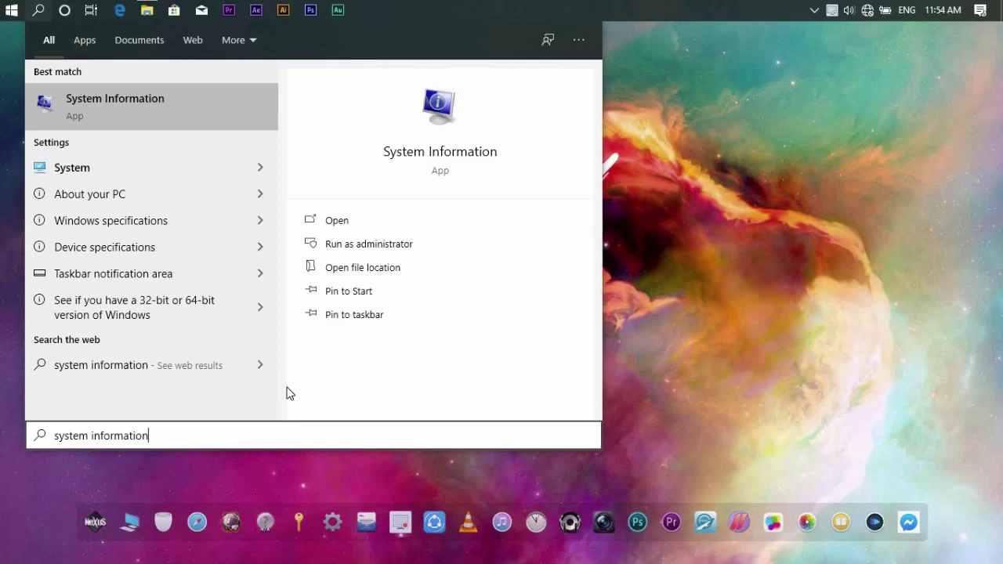
{"action": "left_click", "coordinate": [113, 110]}
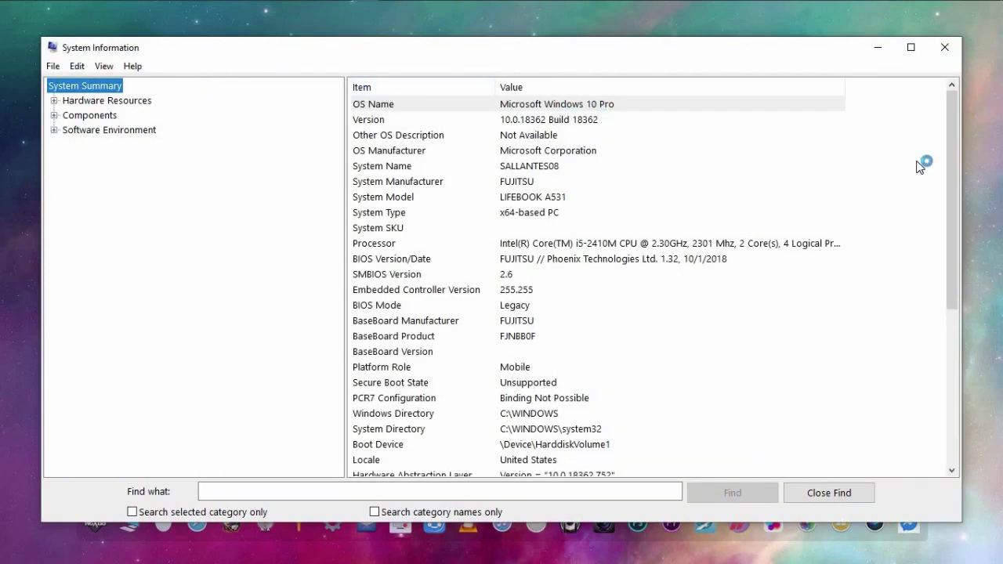
{"action": "left_click_drag", "start_coordinate": [954, 139], "coordinate": [957, 315]}
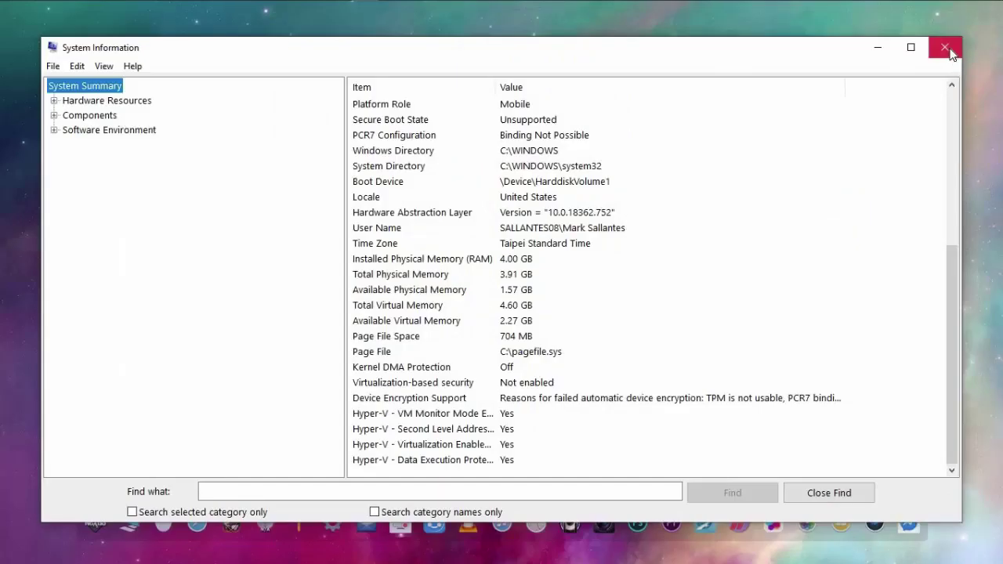
{"action": "left_click", "coordinate": [945, 47]}
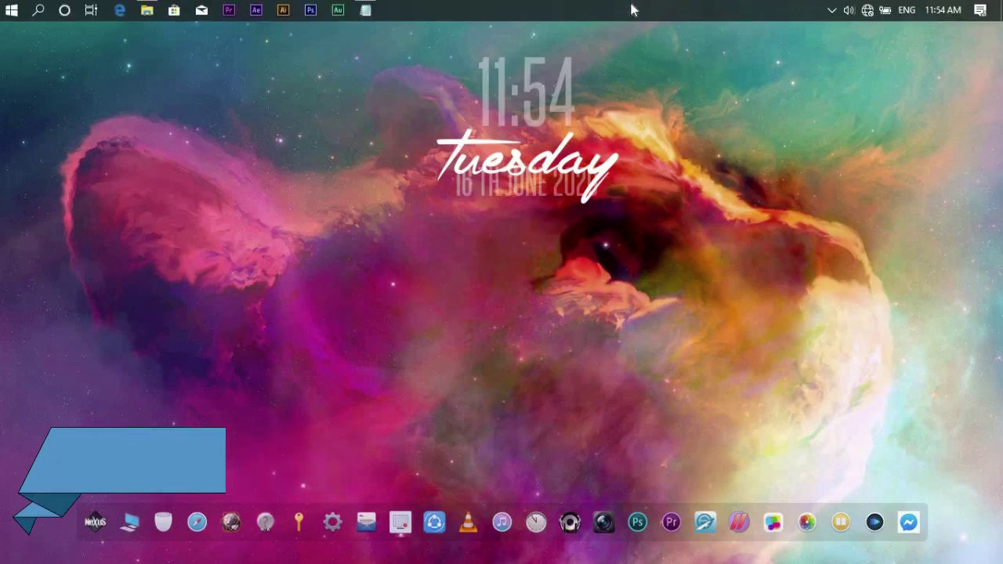
- Check the CPU's virtualization status in Task Manager's detailed performance view, and close Task Manager
{"action": "right_click", "coordinate": [632, 17]}
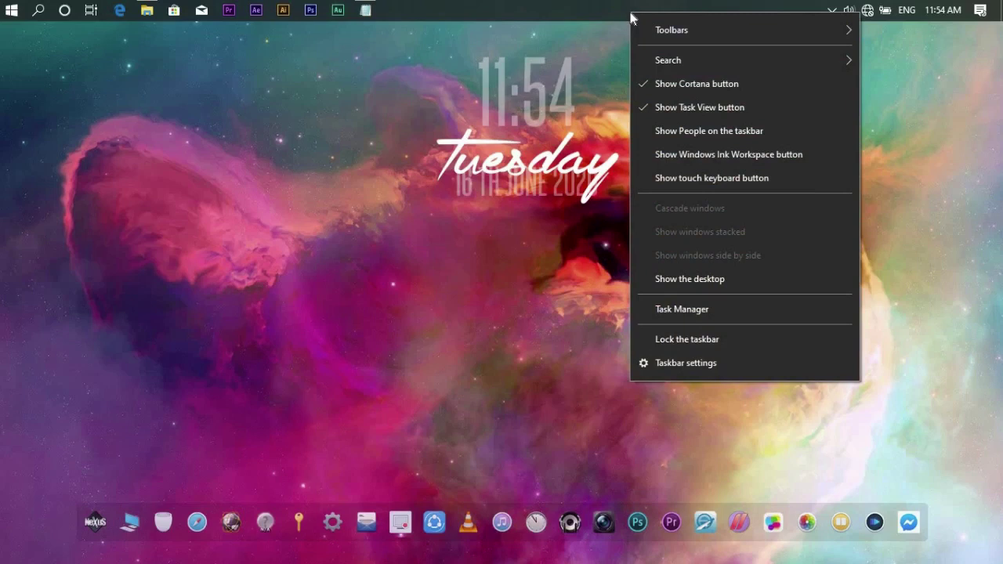
{"action": "left_click", "coordinate": [699, 309]}
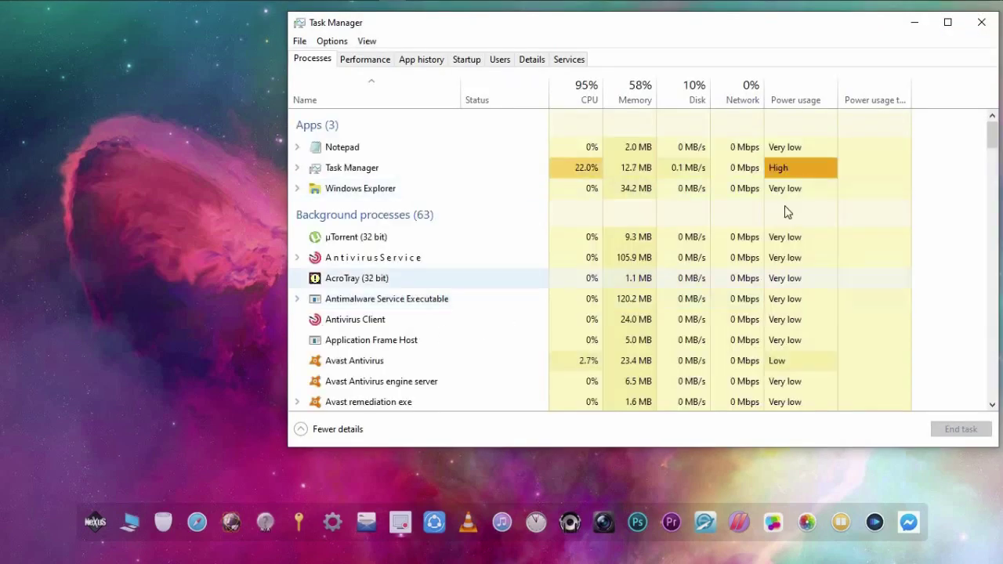
{"action": "left_click", "coordinate": [333, 430]}
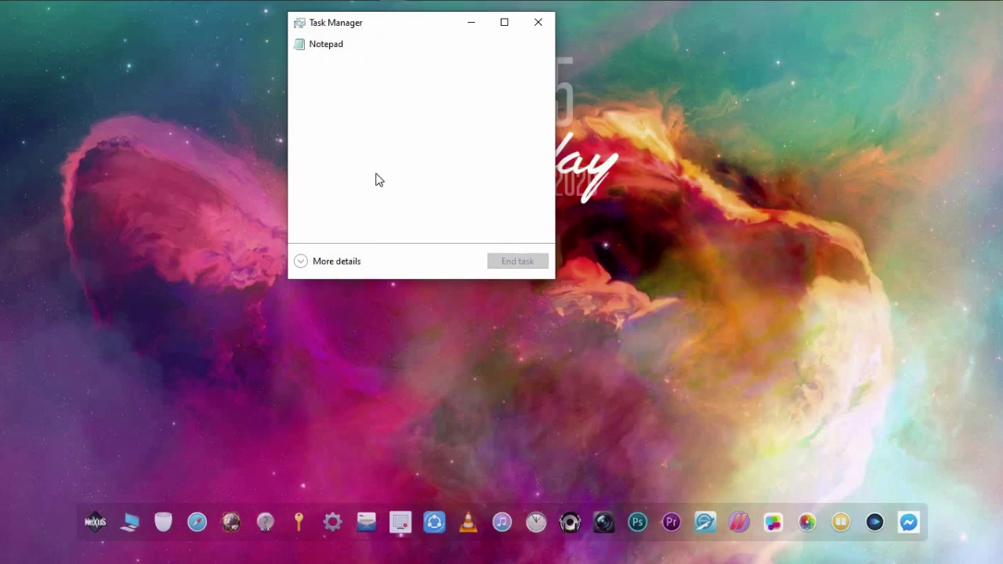
{"action": "left_click", "coordinate": [337, 262]}
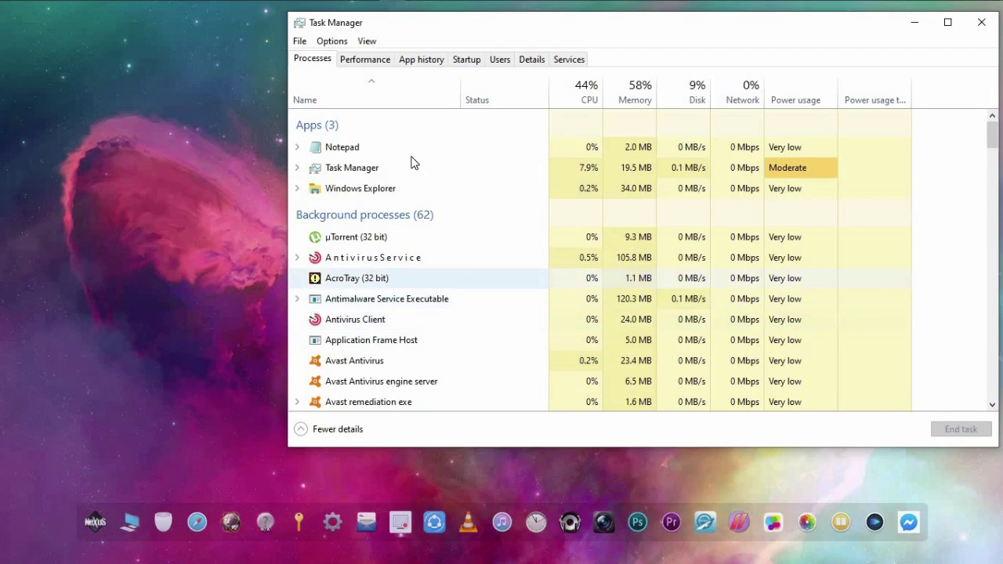
{"action": "left_click", "coordinate": [365, 60]}
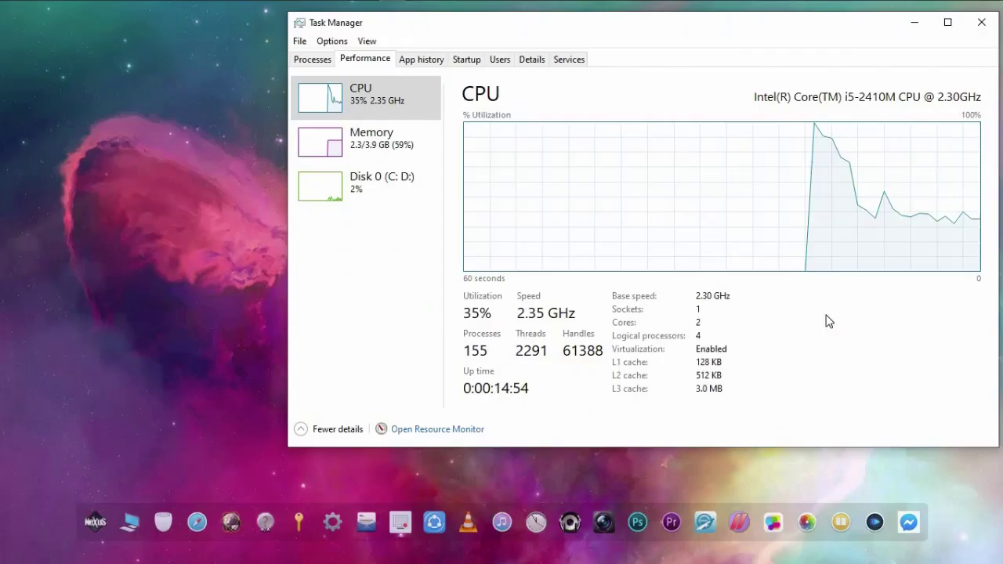
{"action": "left_click", "coordinate": [983, 24]}
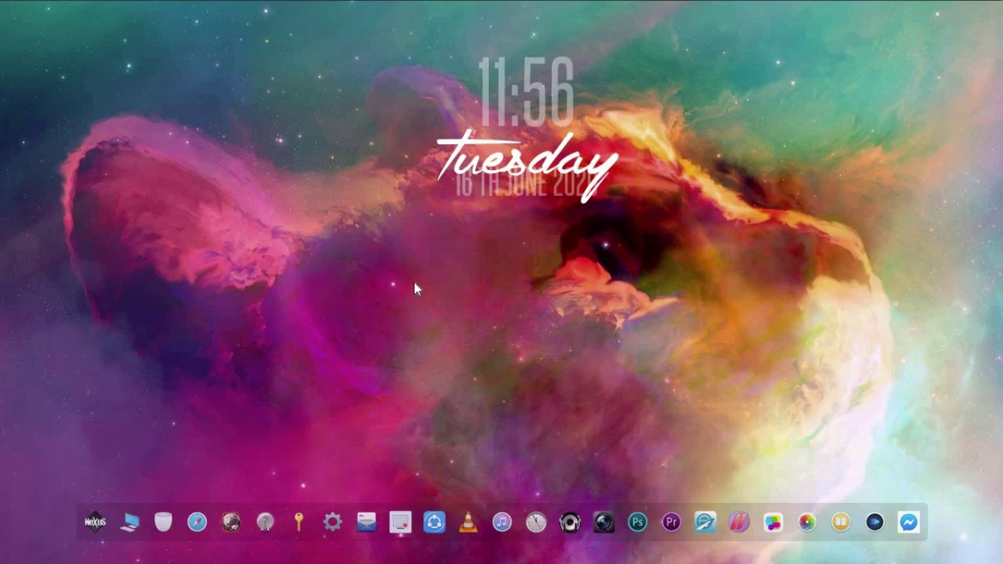
- Open ark.intel.com in Microsoft Edge
{"action": "mouse_move", "coordinate": [165, 4]}
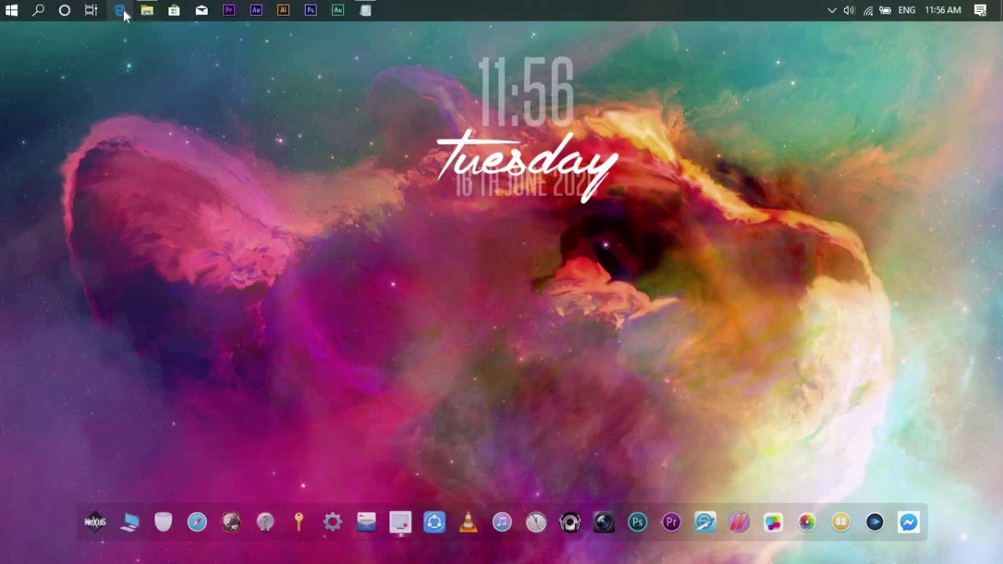
{"action": "left_click", "coordinate": [120, 11]}
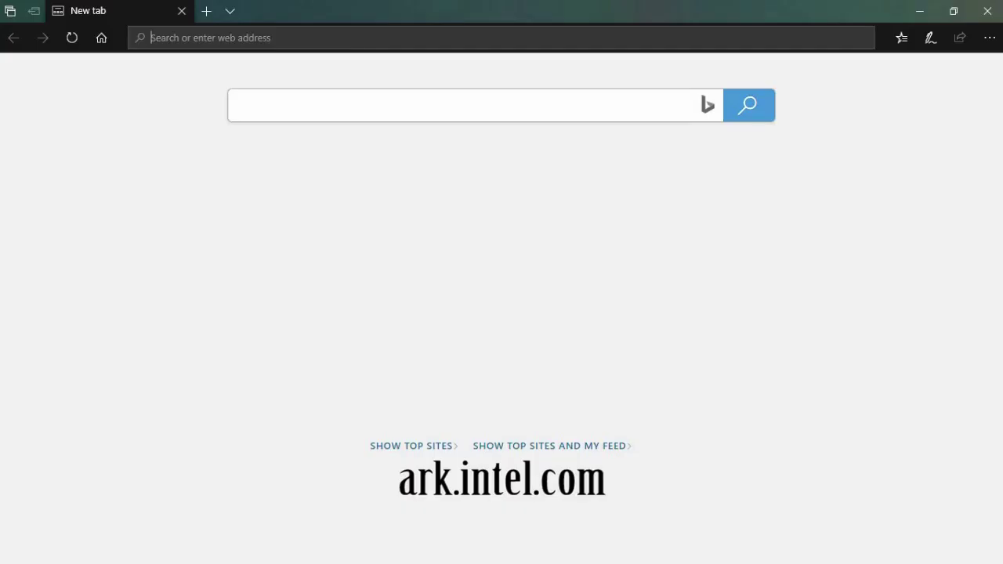
{"action": "type", "text": "ark"}
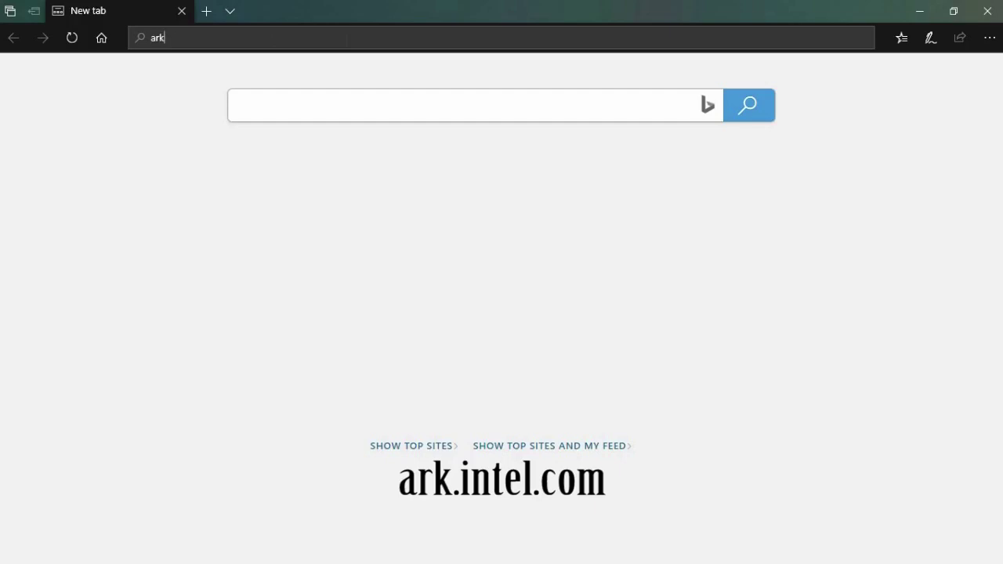
{"action": "type", "text": ".inte"}
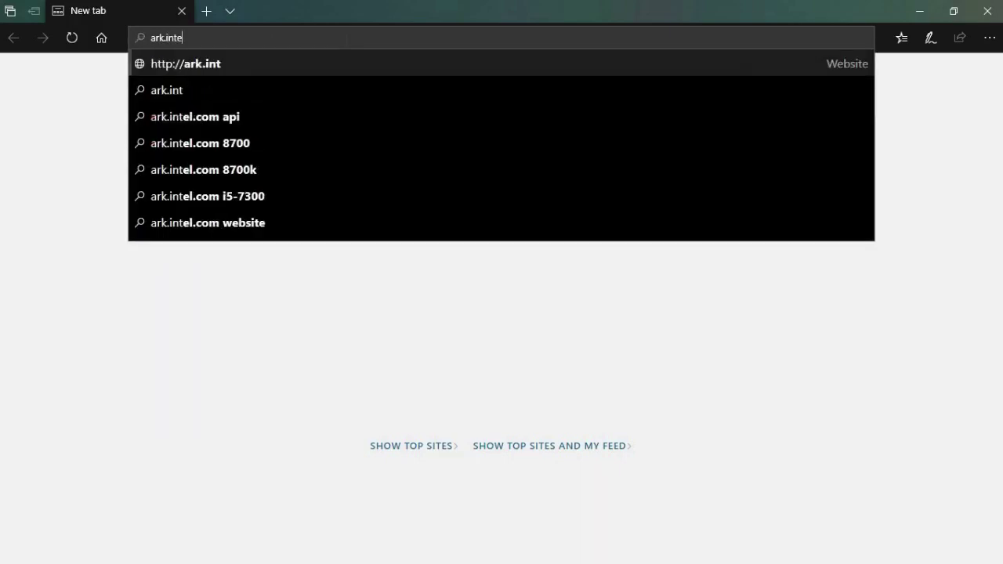
{"action": "type", "text": "l.com"}
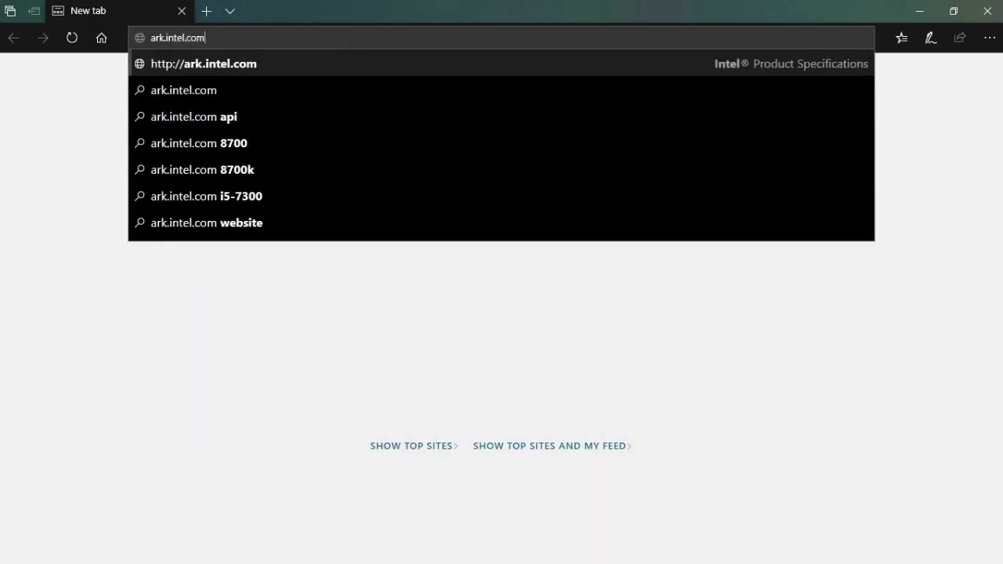
{"action": "key", "text": "Return"}
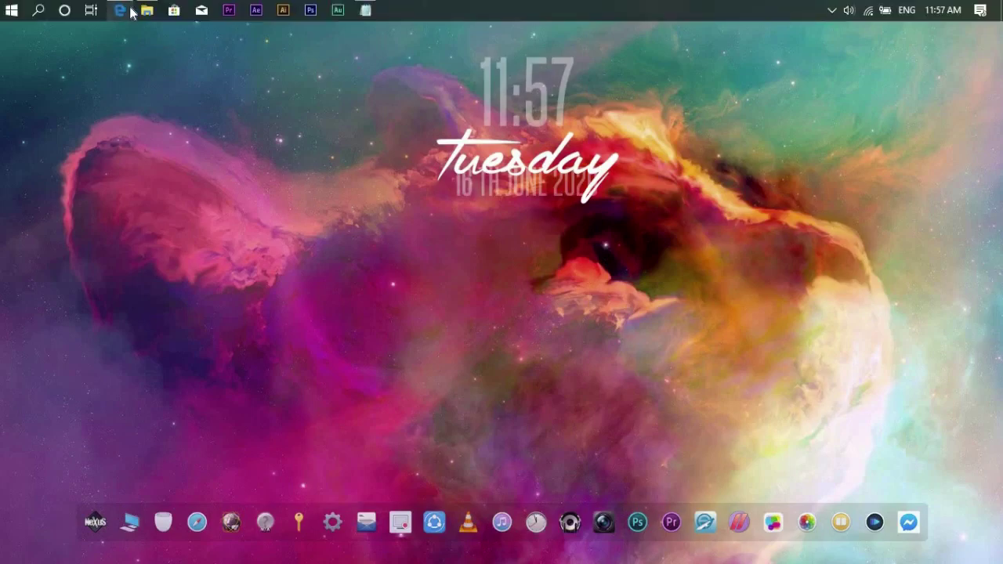
- Search Intel's product specifications for the i5-2410m processor
{"action": "left_click", "coordinate": [119, 10]}
{"action": "left_click", "coordinate": [780, 213]}
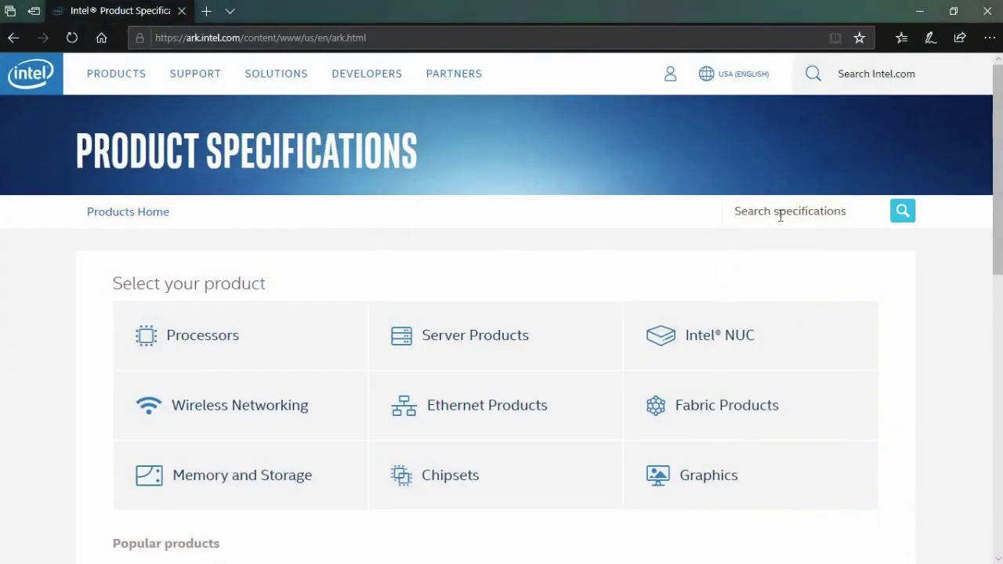
{"action": "type", "text": "i5-24"}
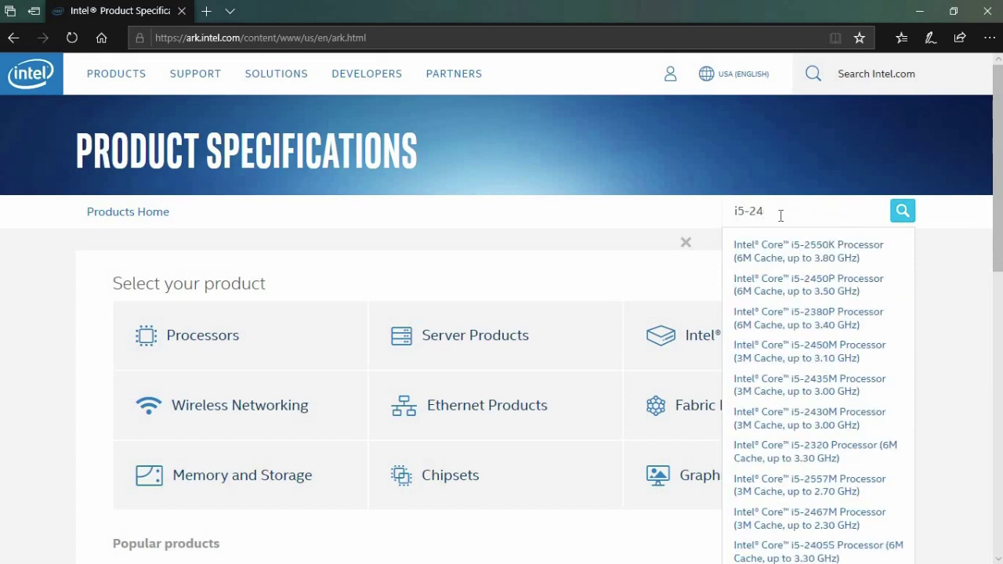
{"action": "type", "text": "10m"}
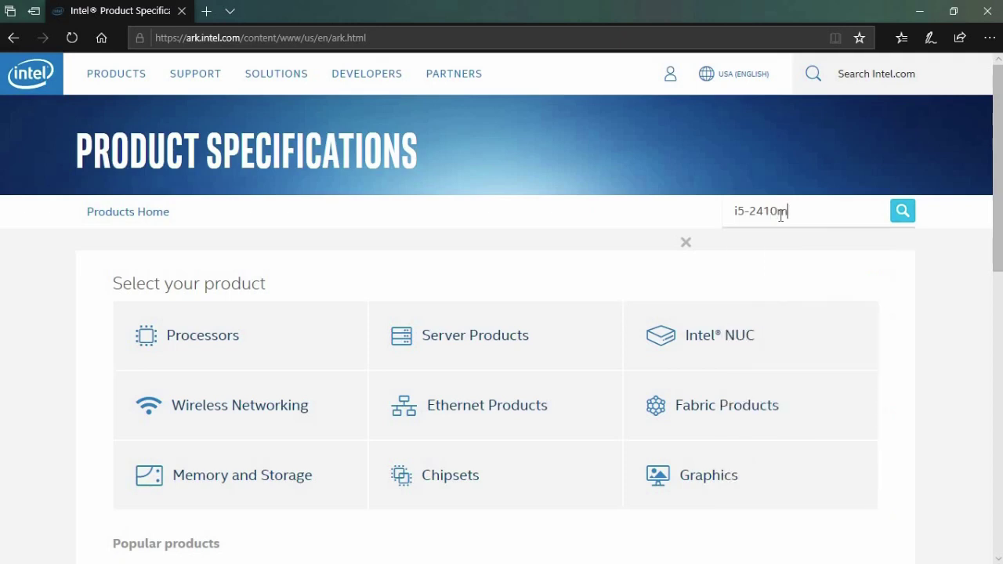
{"action": "key", "text": "Return"}
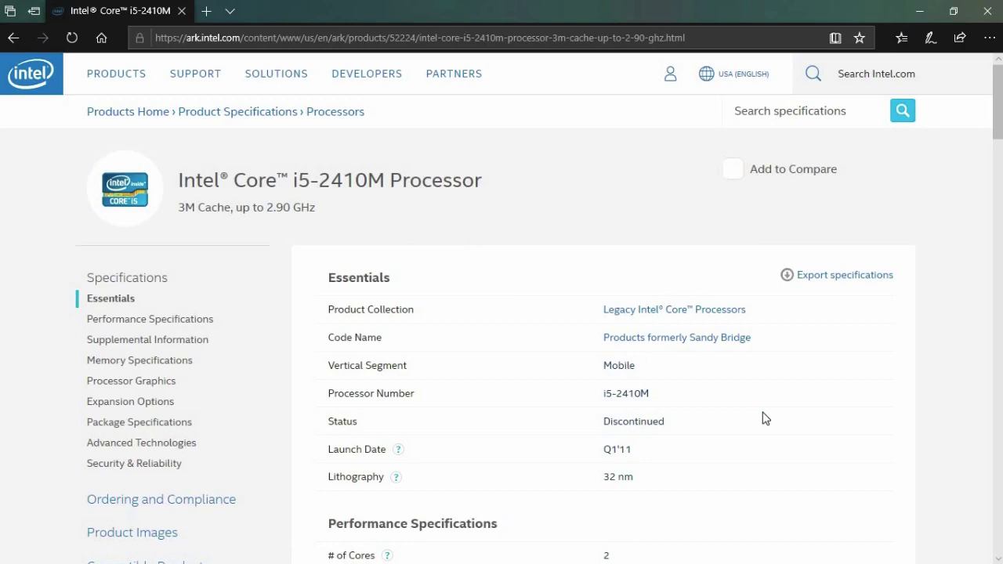
- Examine the i5-2410M's Intel Virtualization Technology (VT-x) entry under Advanced Technologies, and minimize the browser
{"action": "scroll", "coordinate": [752, 421], "scroll_direction": "down", "scroll_amount": 6}
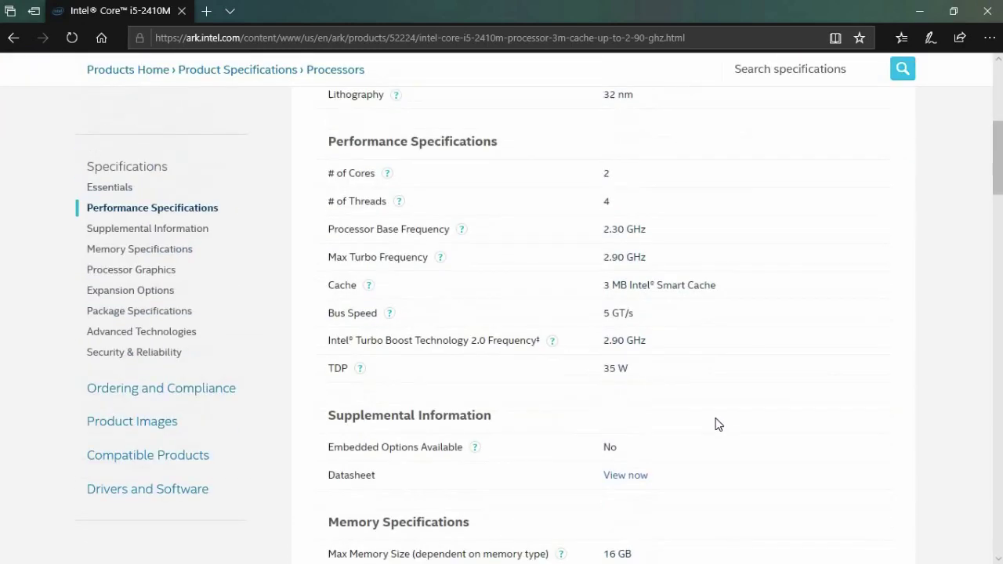
{"action": "scroll", "coordinate": [714, 422], "scroll_direction": "down", "scroll_amount": 8}
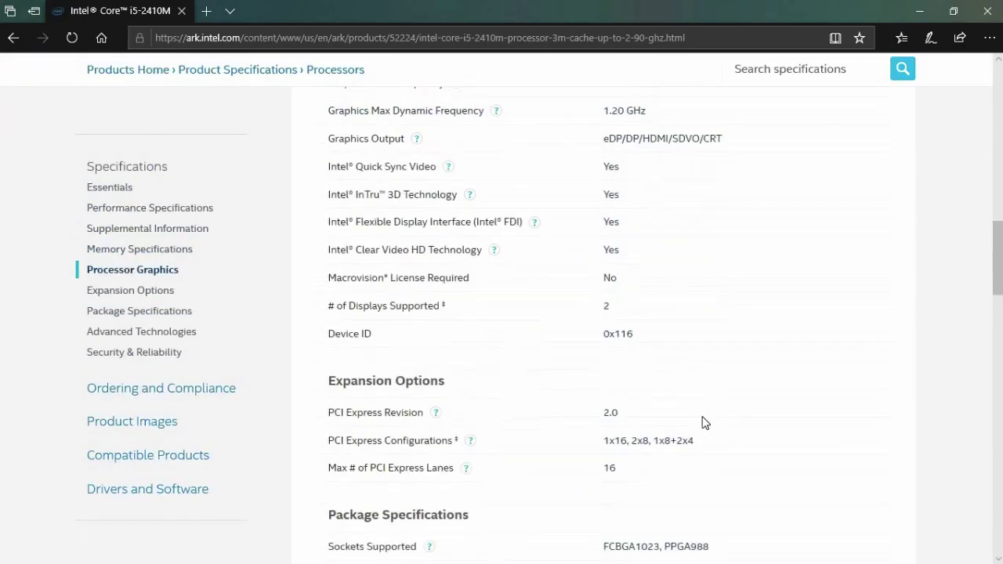
{"action": "scroll", "coordinate": [702, 421], "scroll_direction": "down", "scroll_amount": 3}
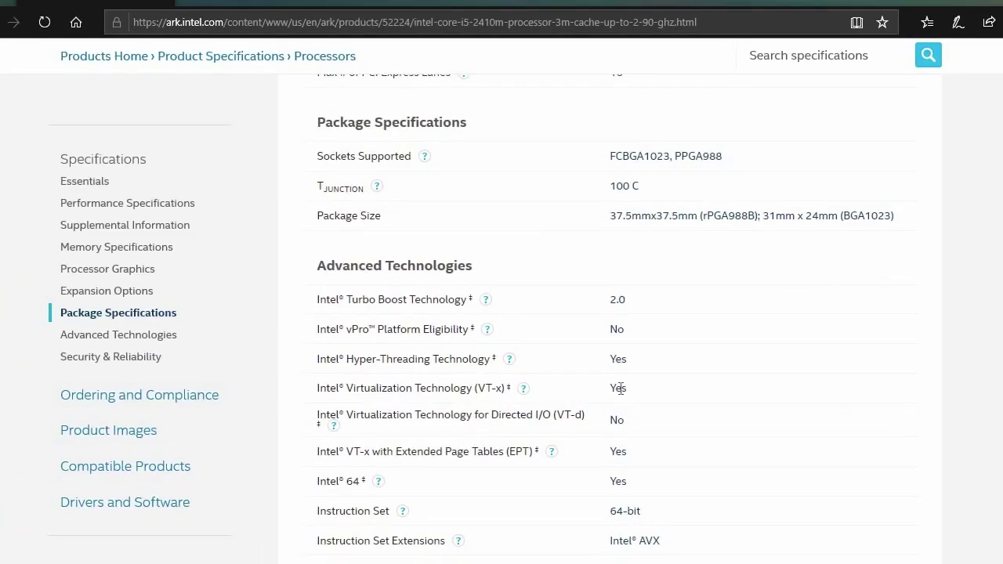
{"action": "left_click", "coordinate": [917, 11]}
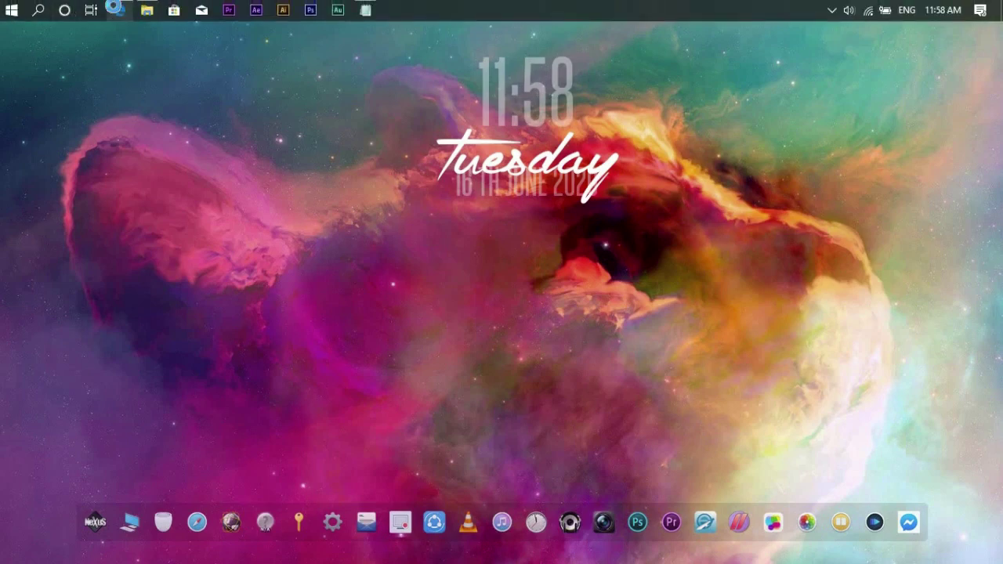
- Return to Microsoft Edge and search the web for "intel processor identification utility"
{"action": "left_click", "coordinate": [117, 11]}
{"action": "left_click", "coordinate": [353, 38]}
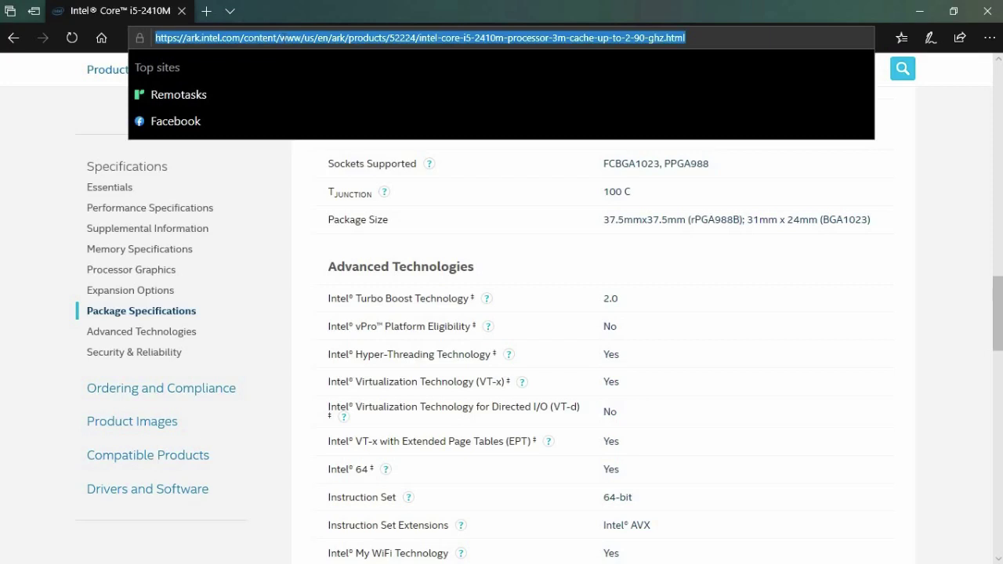
{"action": "type", "text": "intel"}
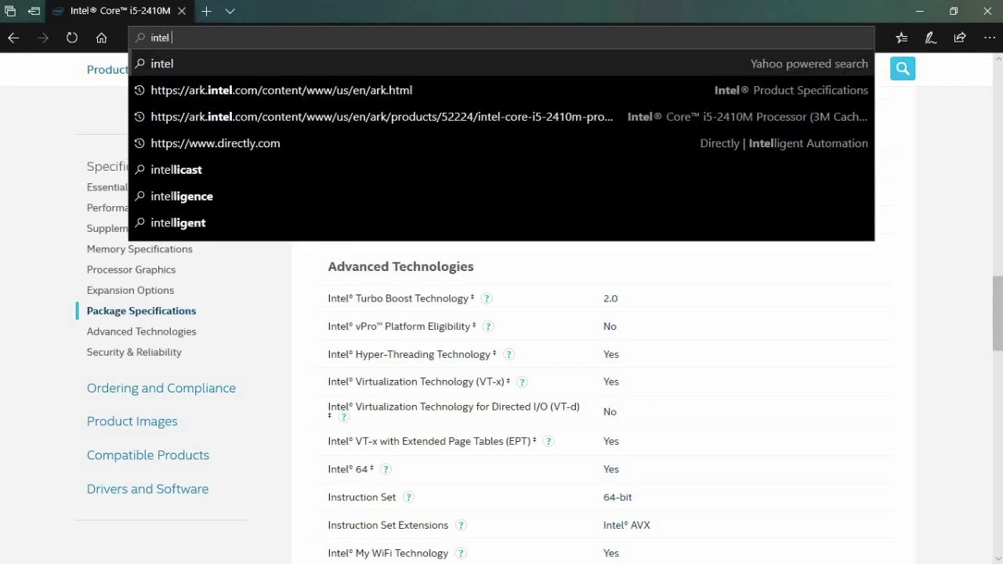
{"action": "type", "text": " proces"}
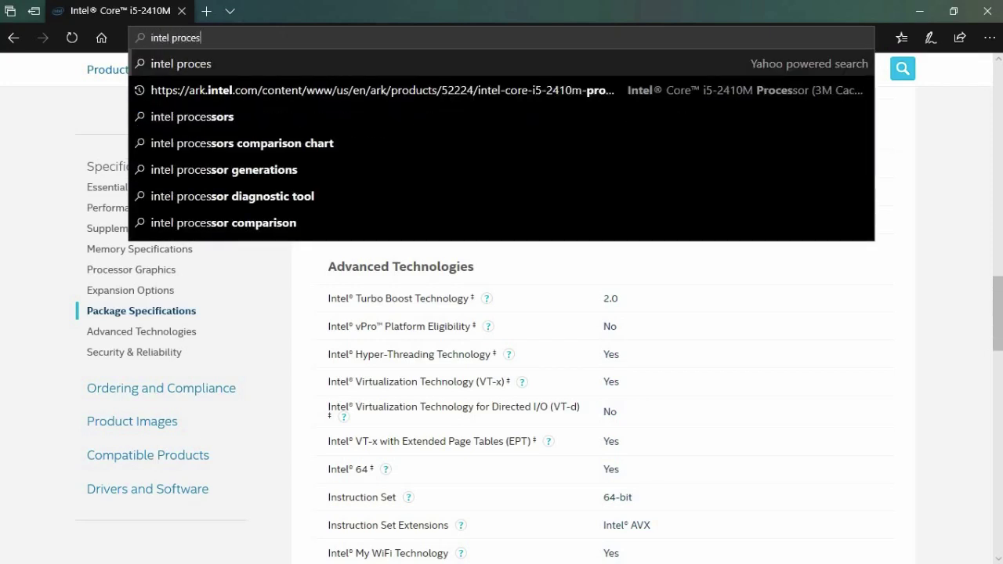
{"action": "type", "text": "sor indentification ut"}
{"action": "key", "text": "Down"}
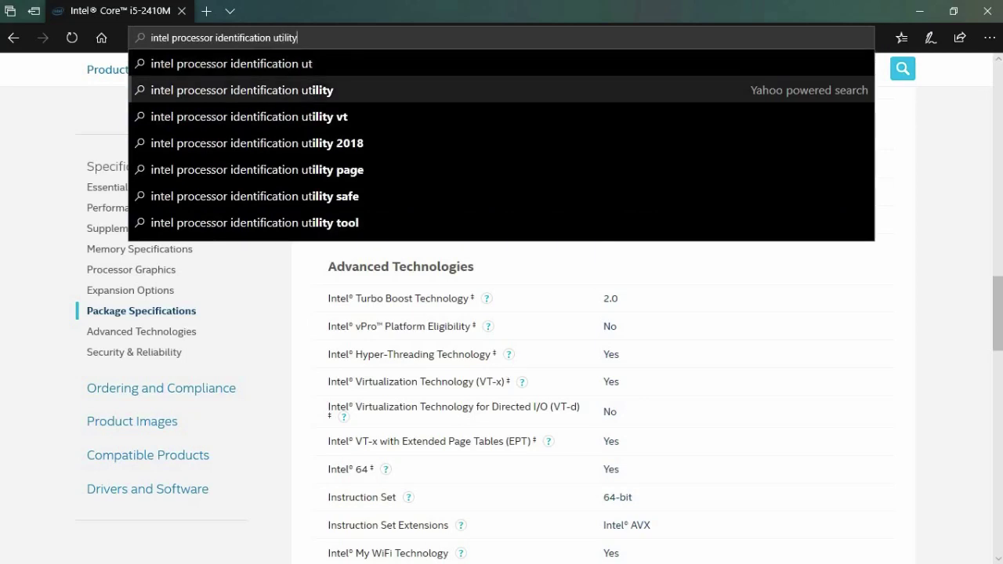
{"action": "key", "text": "Return"}
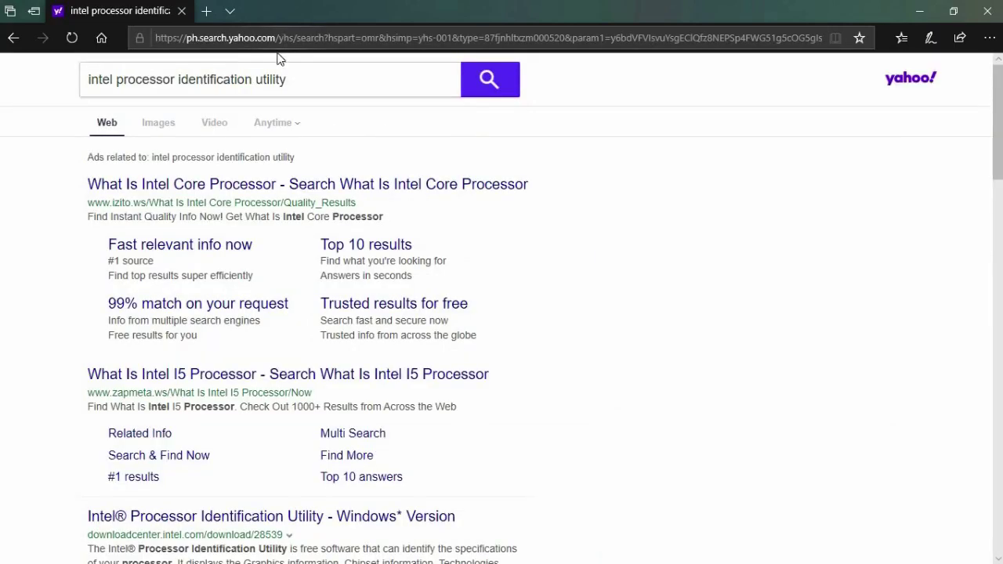
- Open Intel's download page for the Processor Identification Utility - Windows Version and find the available download
{"action": "scroll", "coordinate": [525, 342], "scroll_direction": "down", "scroll_amount": 2}
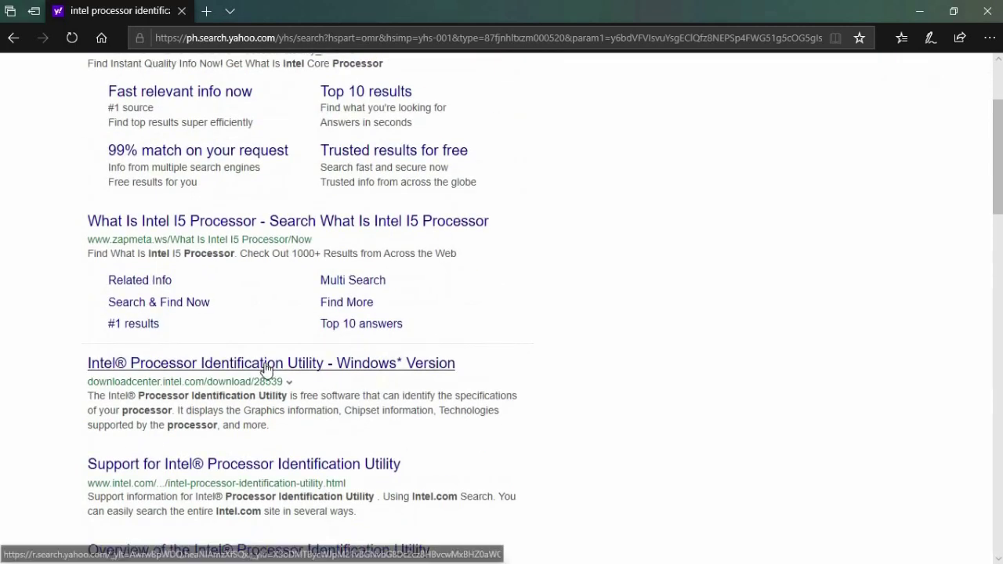
{"action": "left_click", "coordinate": [267, 370]}
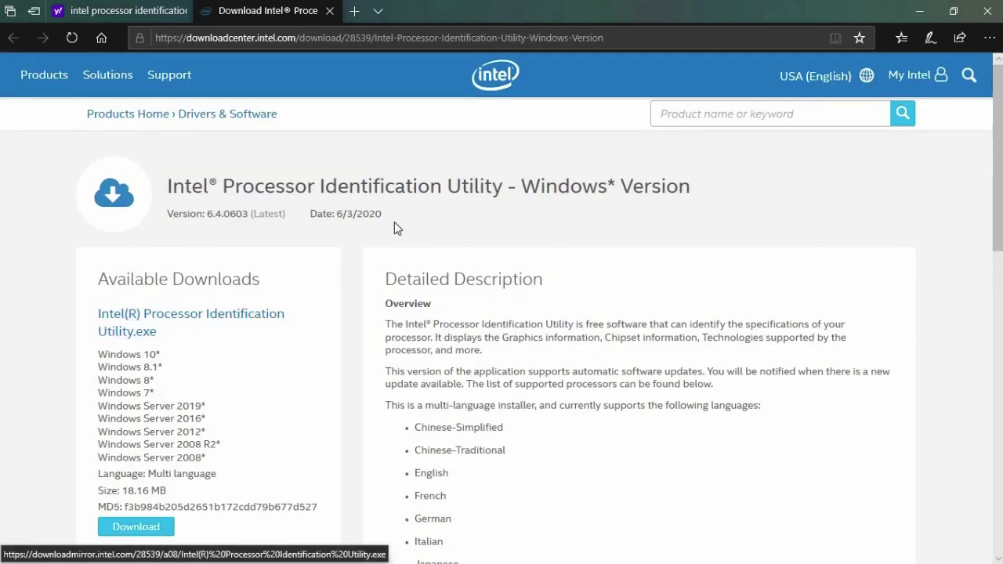
{"action": "scroll", "coordinate": [384, 228], "scroll_direction": "down", "scroll_amount": 1}
{"action": "scroll", "coordinate": [297, 337], "scroll_direction": "down", "scroll_amount": 1}
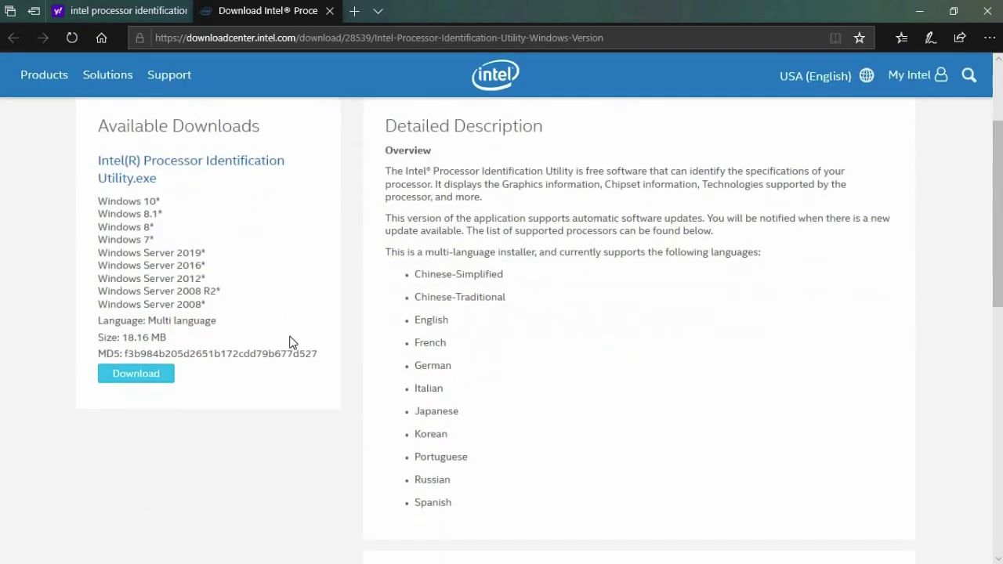